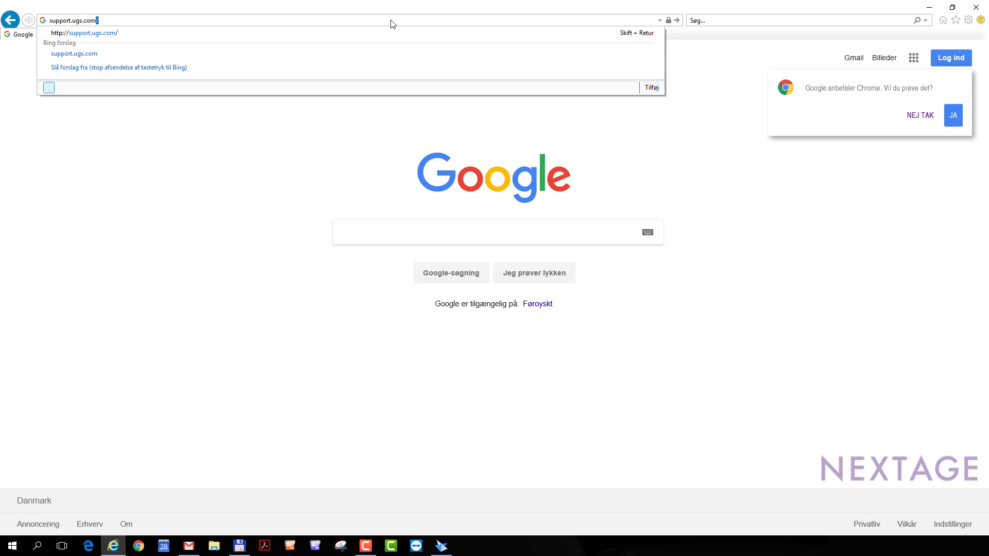
# Load the Siemens GTAC site and go to WebKey Account Management under Explore GTAC.
pyautogui.press('Return')
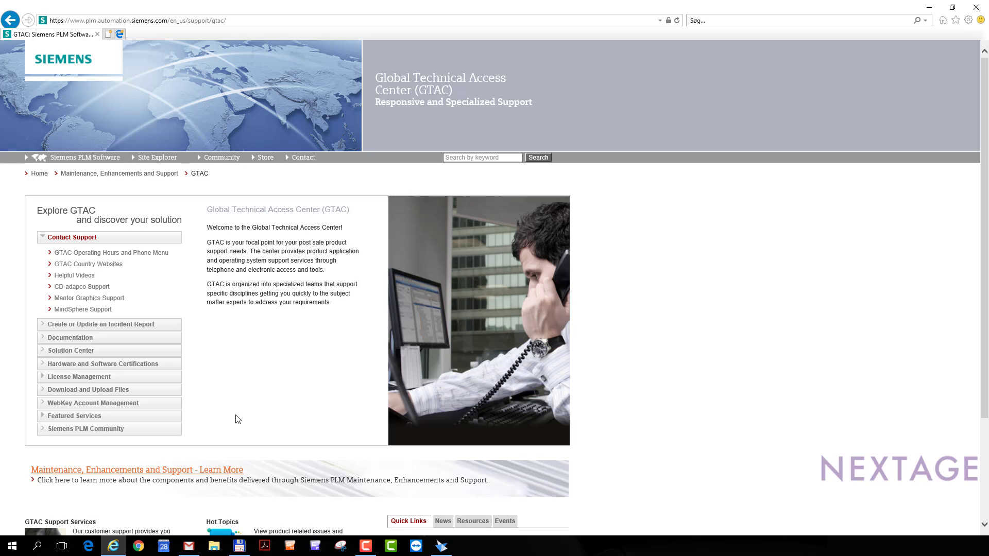
pyautogui.moveTo(111, 407)
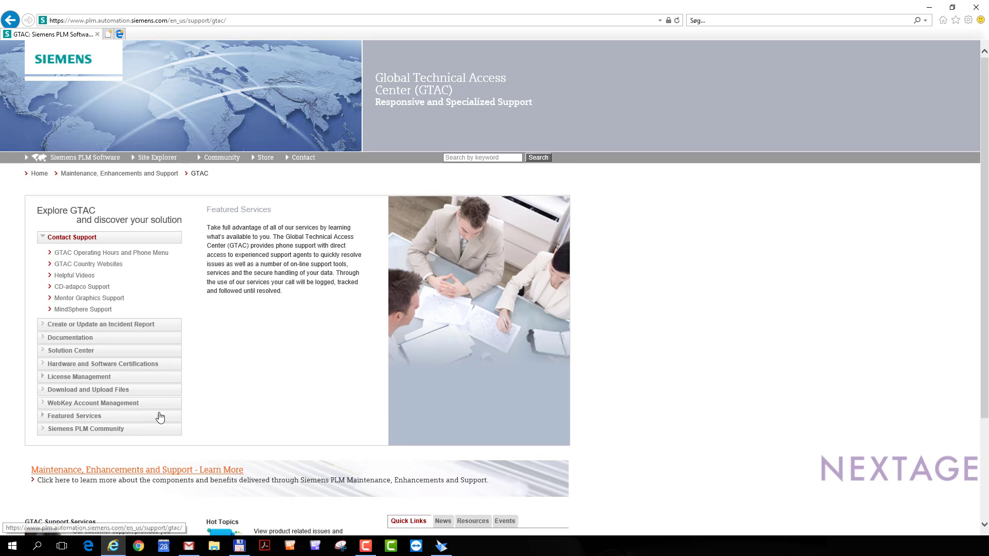
pyautogui.click(127, 403)
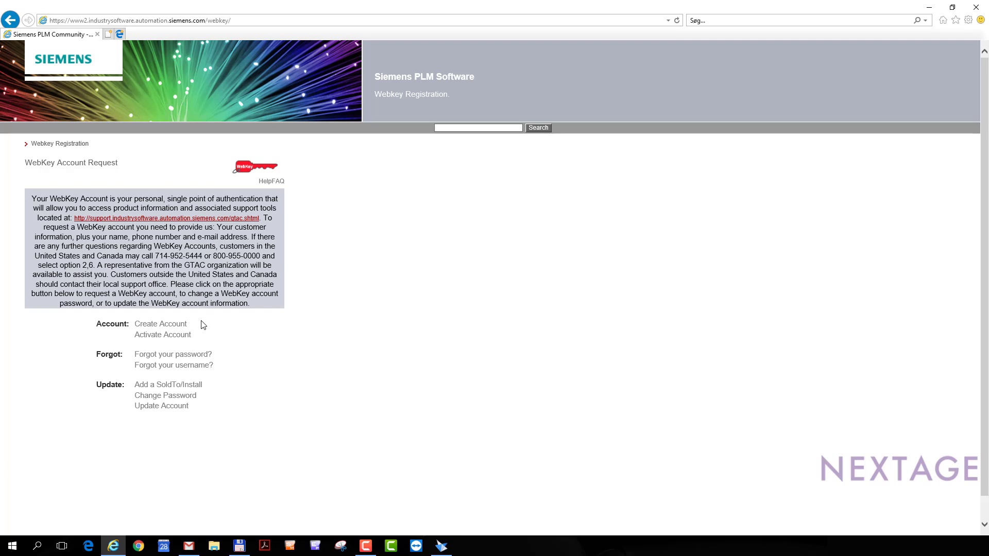
# Start a Siemens PLM Standard WebKey account and submit the company's Sold-to ID and access code.
pyautogui.click(161, 325)
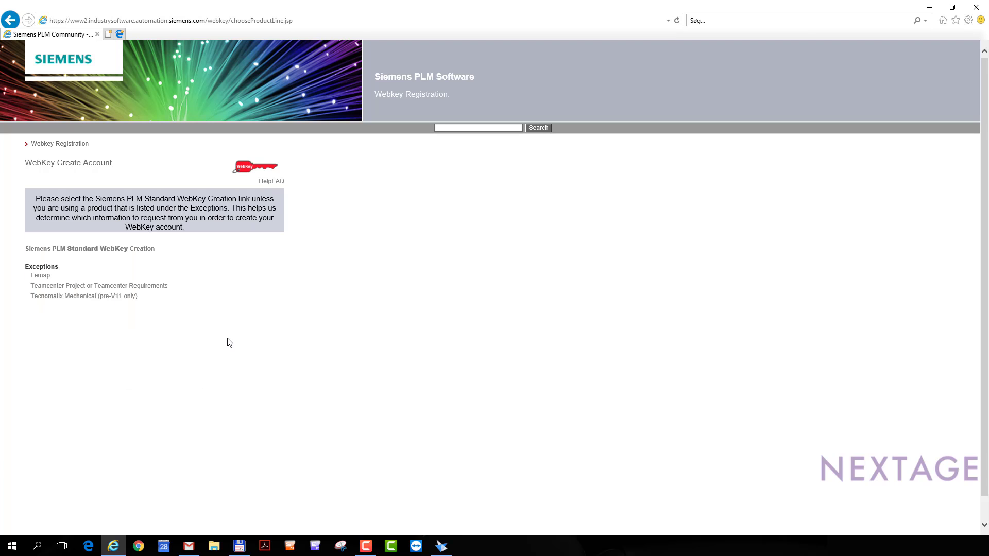
pyautogui.click(113, 249)
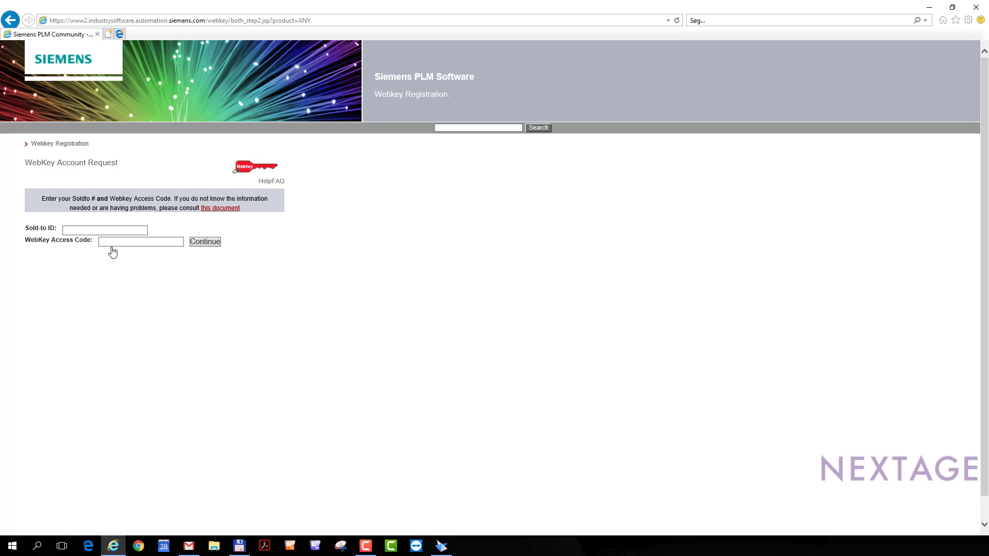
pyautogui.click(80, 231)
pyautogui.write('1234567')
pyautogui.press('Tab')
pyautogui.write('q1w2e3r4')
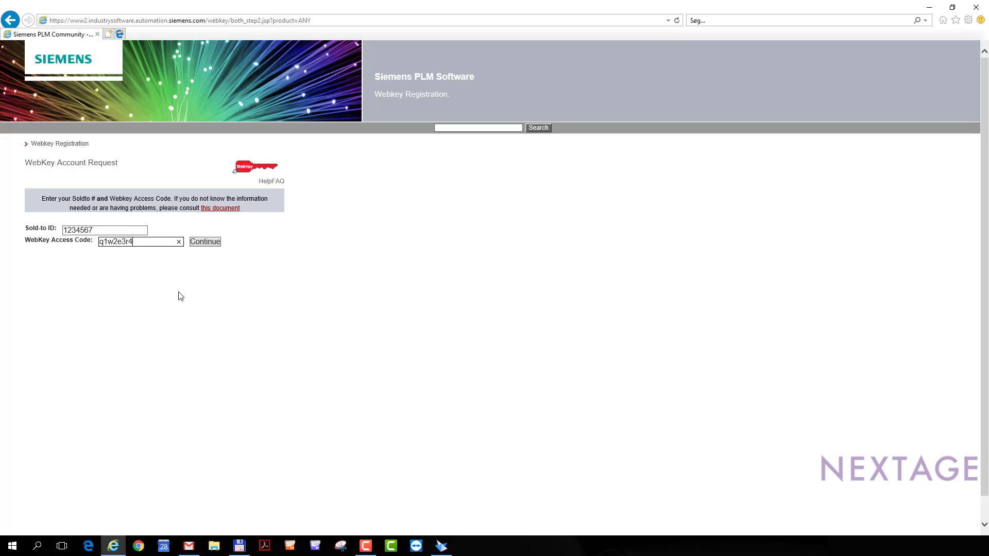
pyautogui.write('t5y6')
pyautogui.click(205, 241)
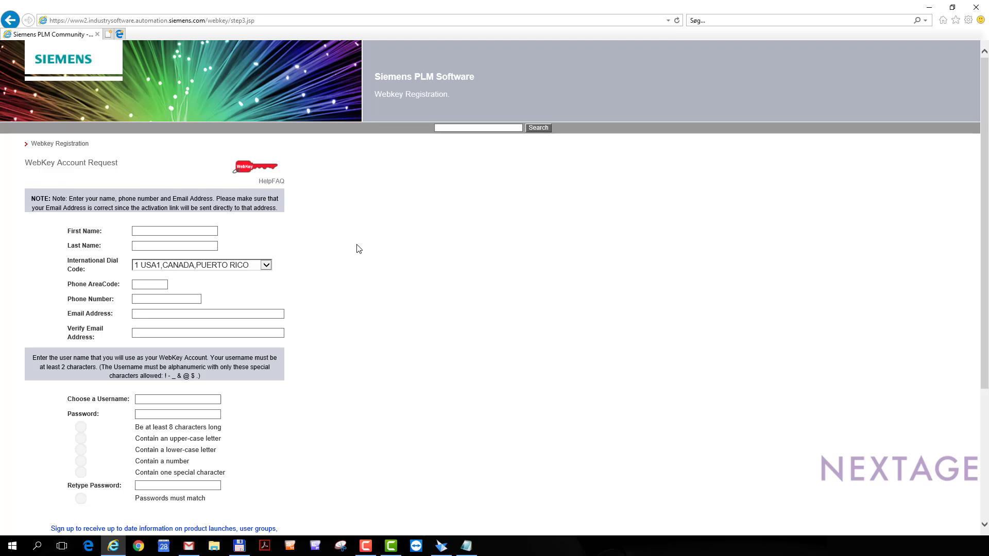
# Enter the contact's first and last name and choose 45 DENMARK as the dial code.
pyautogui.click(186, 230)
pyautogui.write('John')
pyautogui.press('Tab')
pyautogui.write('Doe')
pyautogui.press('Tab')
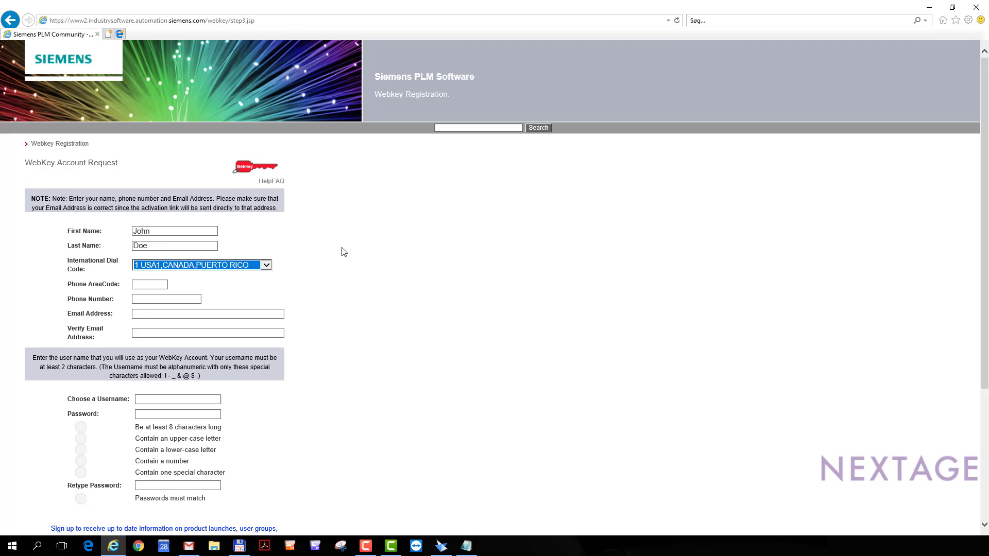
pyautogui.click(266, 265)
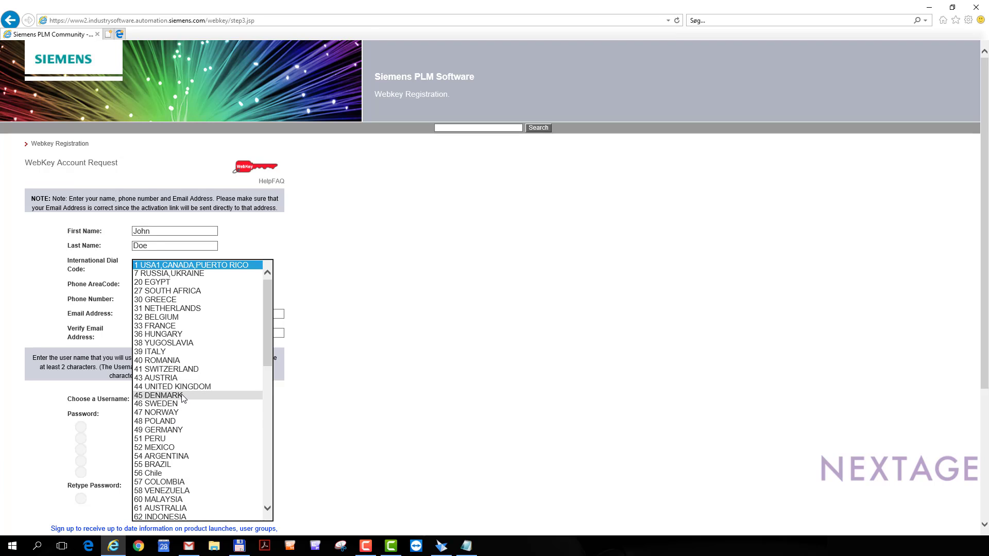
pyautogui.click(183, 395)
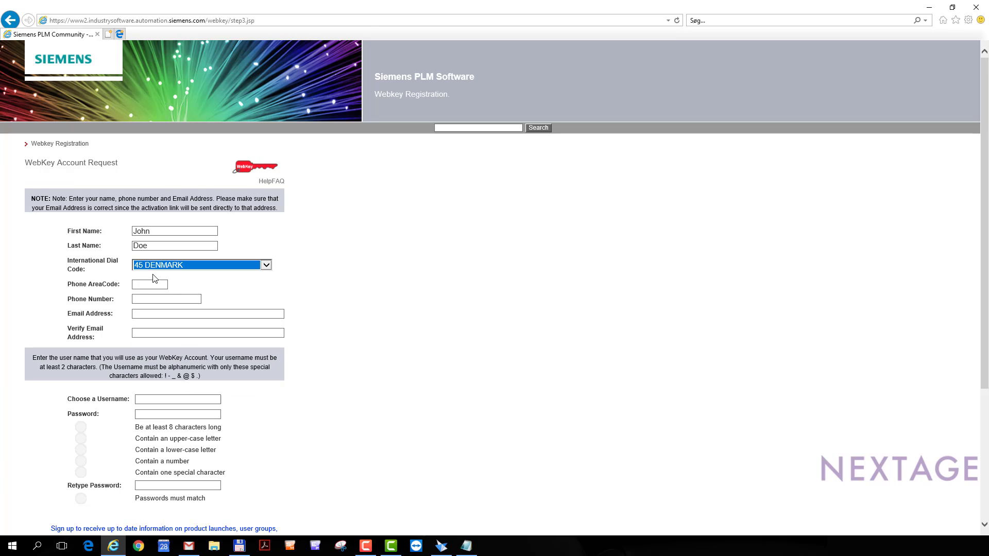
# Fill in area code 45, the contact's phone number and e-mail, then select the confirmed e-mail.
pyautogui.click(145, 288)
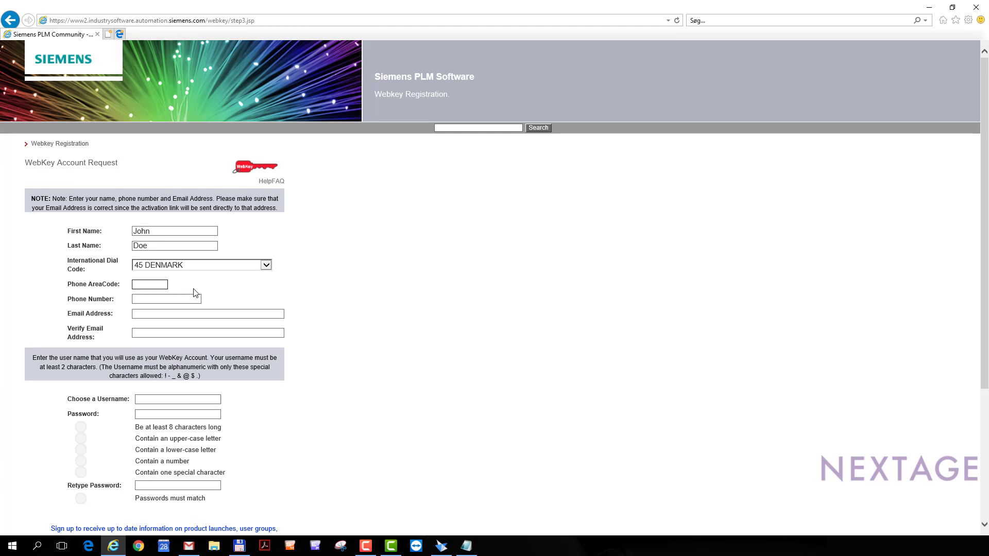
pyautogui.write('45')
pyautogui.click(144, 299)
pyautogui.write('12345678')
pyautogui.click(204, 313)
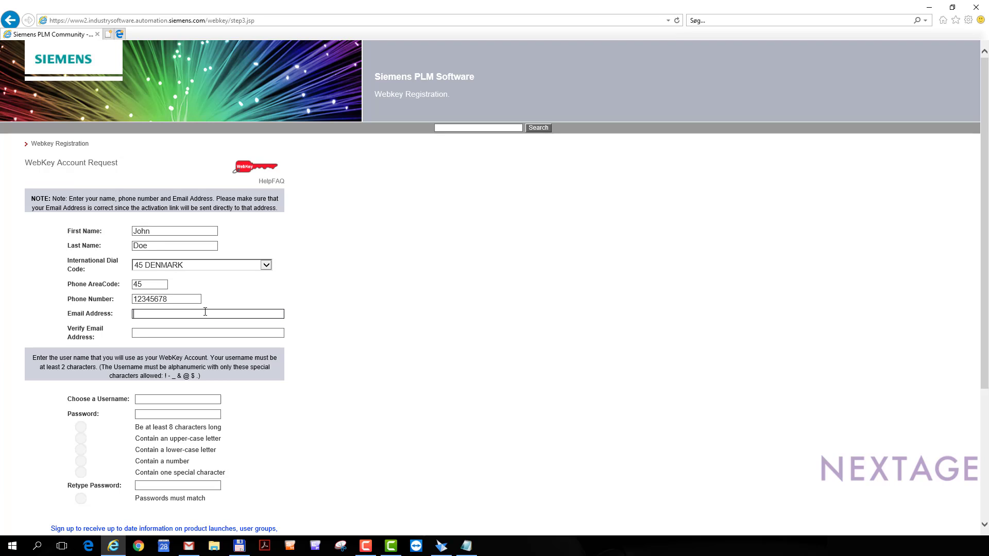
pyautogui.write('john.doe@work.com')
pyautogui.press('Tab')
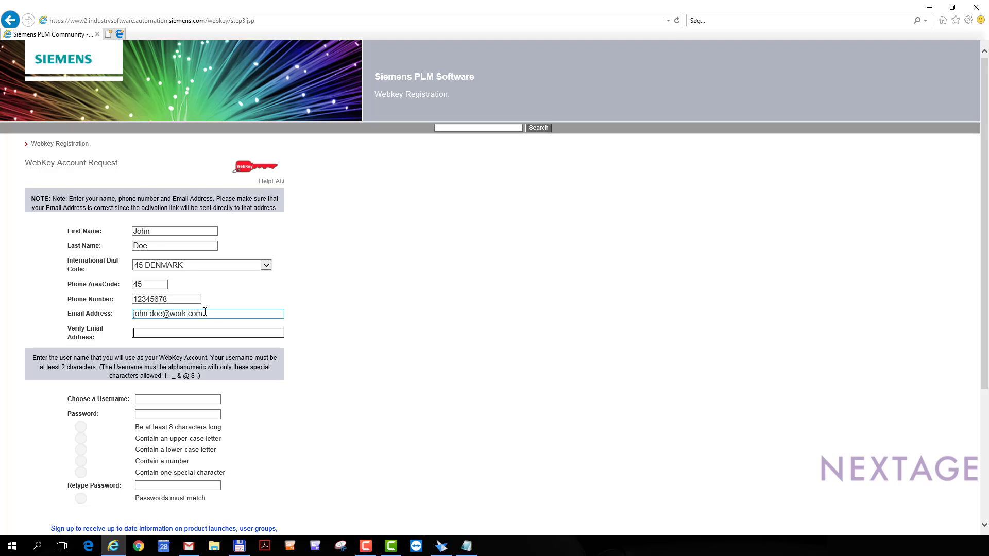
pyautogui.write('john.doe@work.com')
pyautogui.press('Tab')
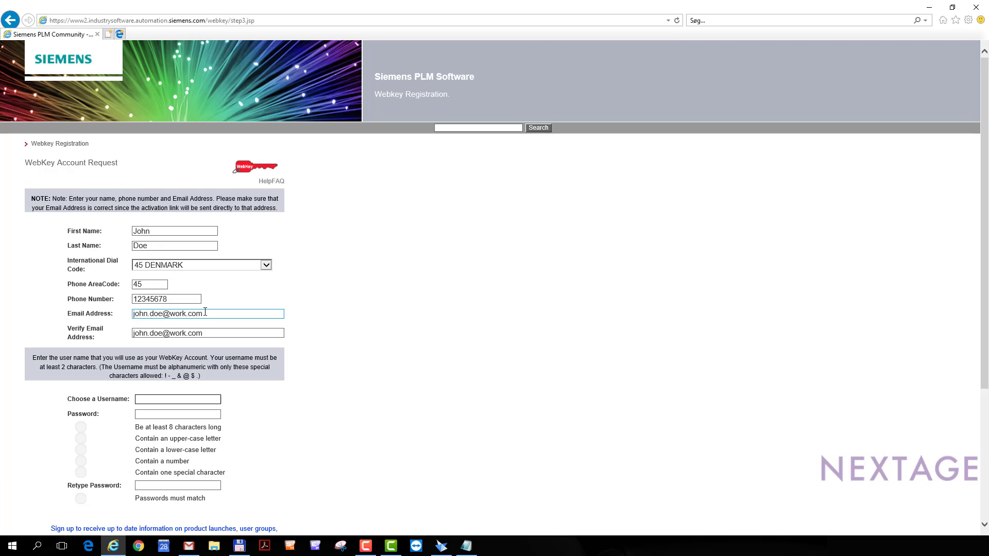
pyautogui.hotkey('shift', 'Tab')
pyautogui.hotkey('ctrl', 'c')
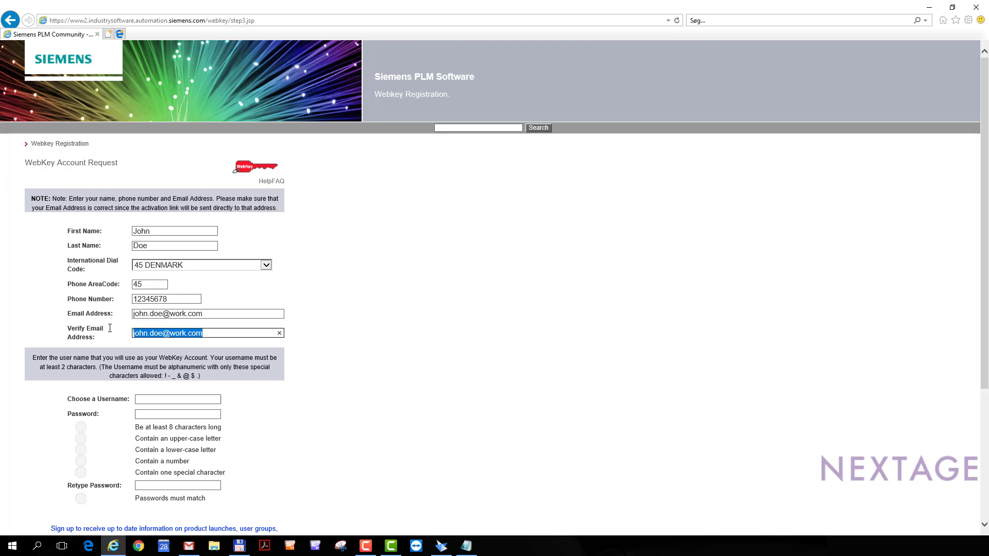
# Paste the e-mail address as the username and check the password's allowed special characters.
pyautogui.click(177, 400)
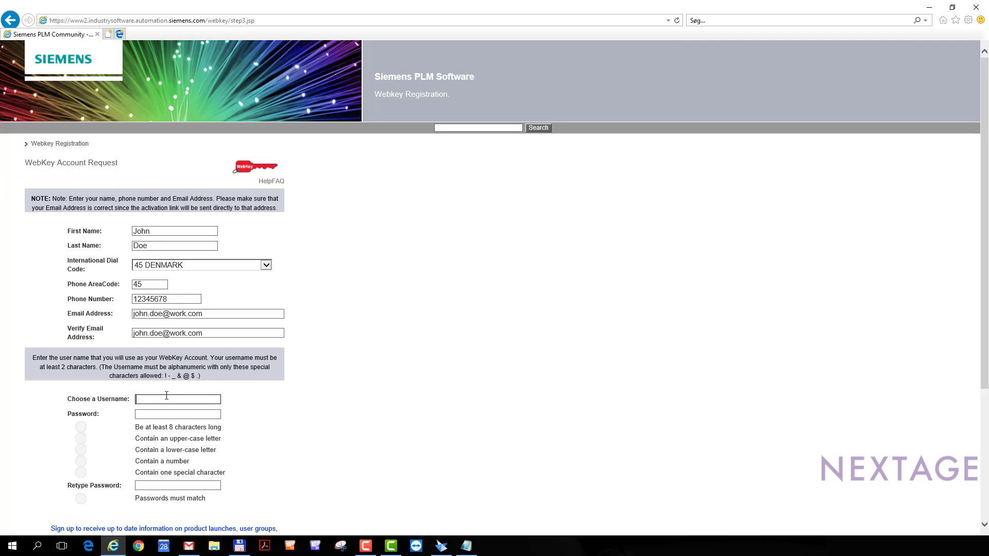
pyautogui.hotkey('ctrl', 'v')
pyautogui.click(168, 414)
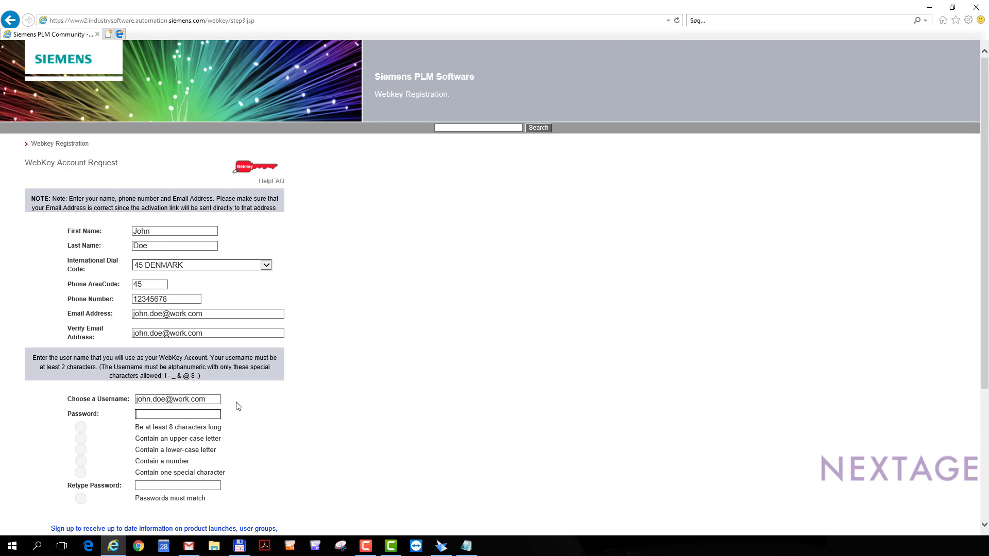
pyautogui.click(244, 424)
pyautogui.moveTo(201, 375); pyautogui.dragTo(164, 378)
pyautogui.click(183, 391)
# Enter the account password and retype it so both fields match.
pyautogui.click(210, 415)
pyautogui.write('***********')
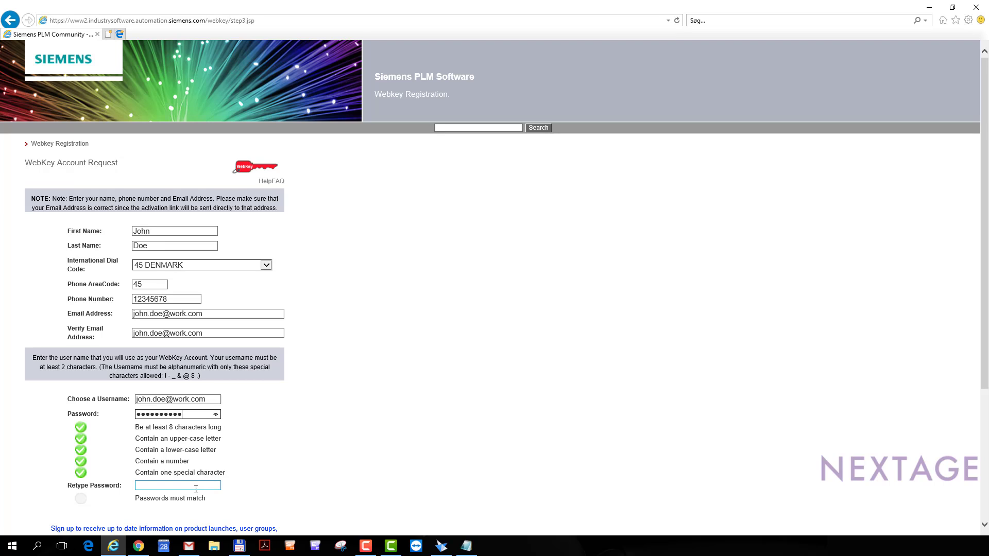
pyautogui.click(196, 487)
pyautogui.write('*******')
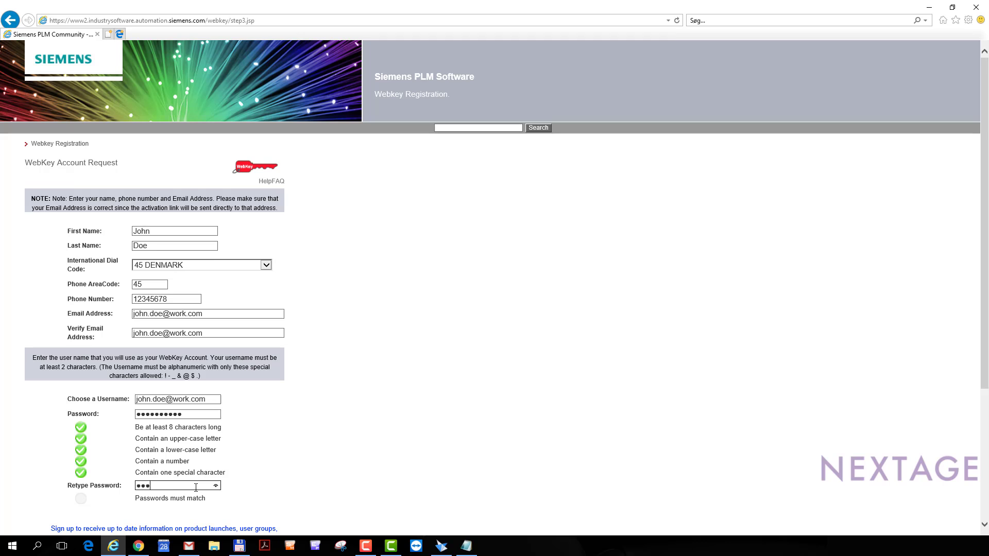
pyautogui.write('****')
pyautogui.scroll(-4, 323, 462)
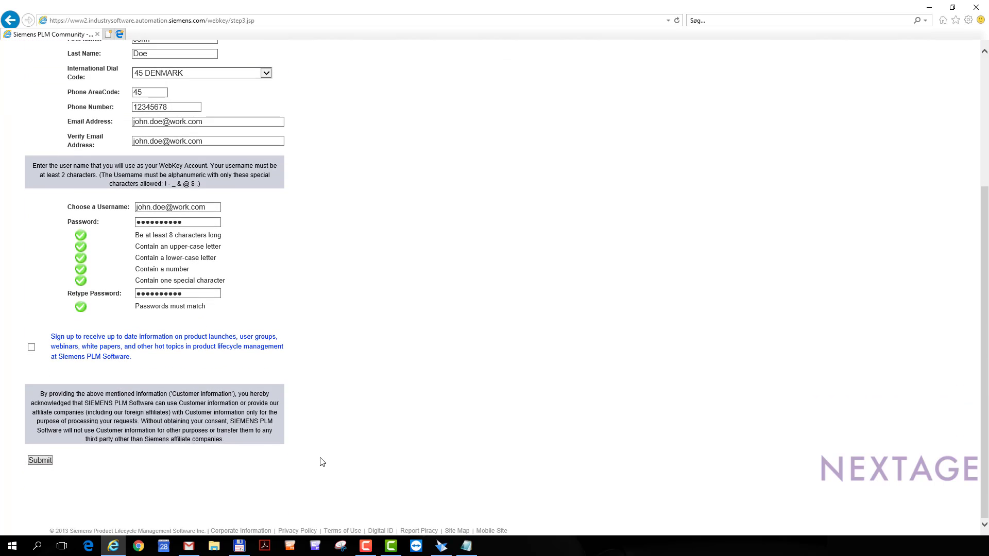
# Opt in to product news updates, submit the registration, and switch to the mailbox.
pyautogui.click(32, 347)
pyautogui.click(44, 461)
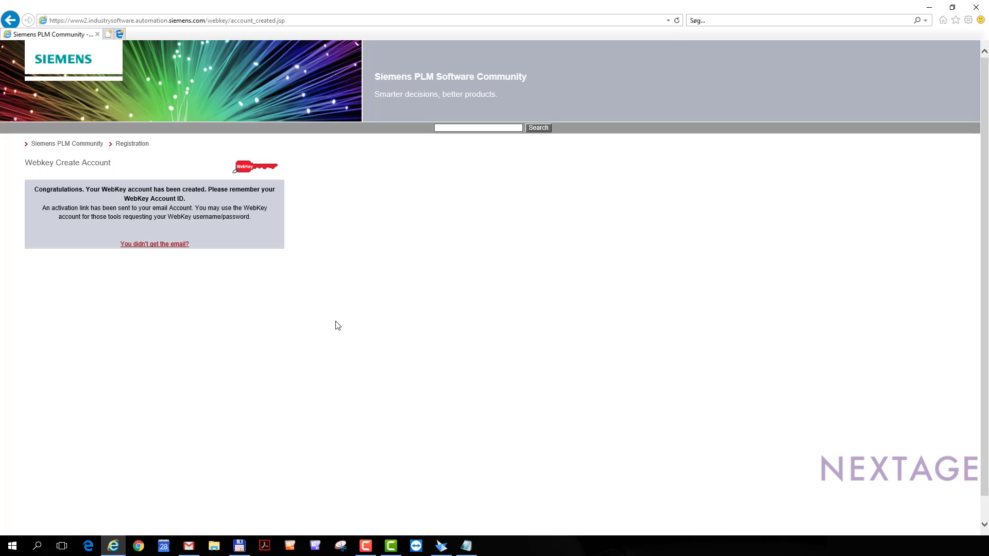
pyautogui.click(189, 546)
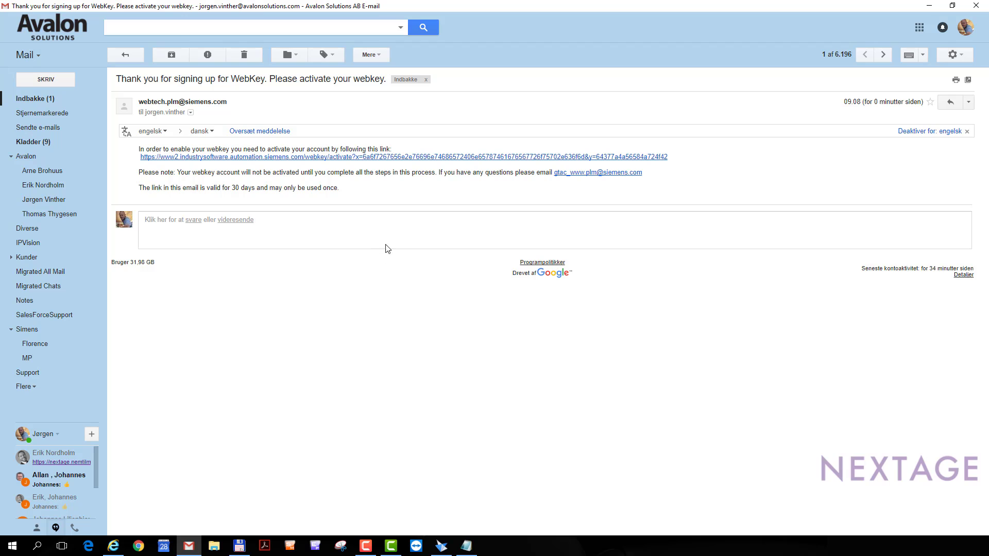
# Follow the activation link in the WebKey activation e-mail.
pyautogui.click(385, 161)
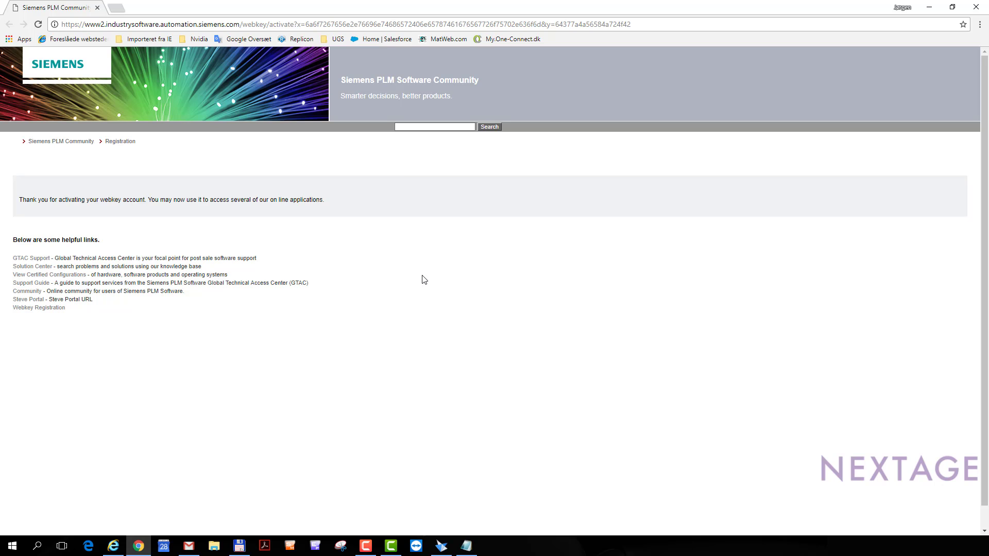
# Go from the activation confirmation page to the GTAC Support page.
pyautogui.click(31, 258)
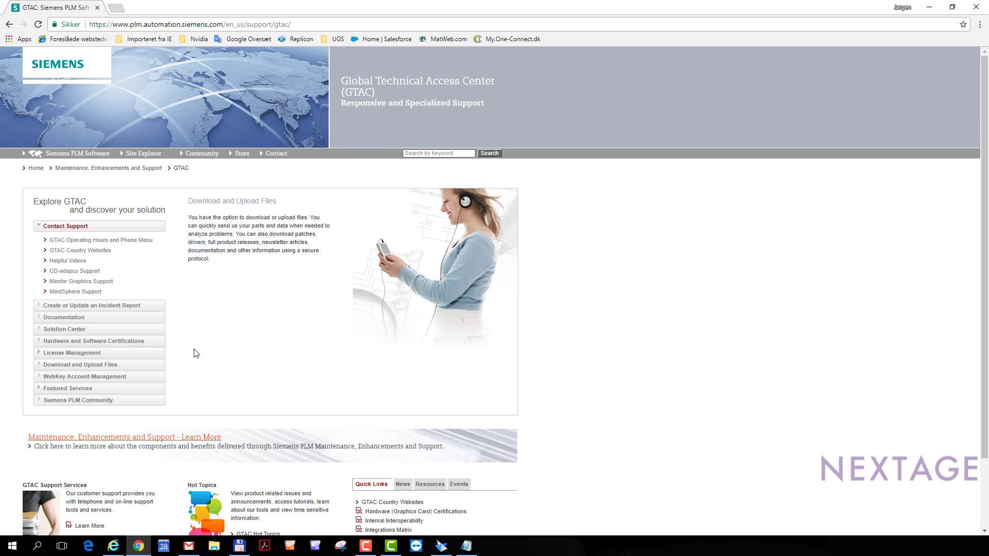